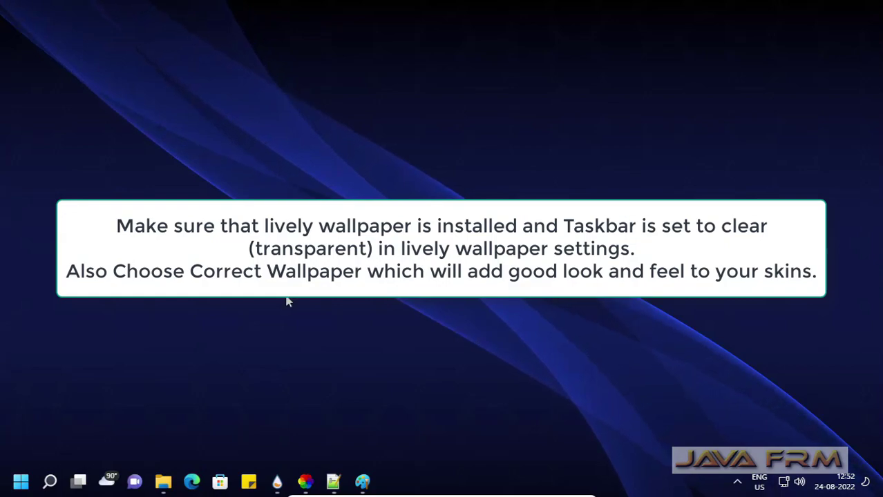
In the Downloads folder, select the circular-equilaizer, honeycomb, honey and the-weather-clock skin installers
{"action": "left_click", "coordinate": [163, 482]}
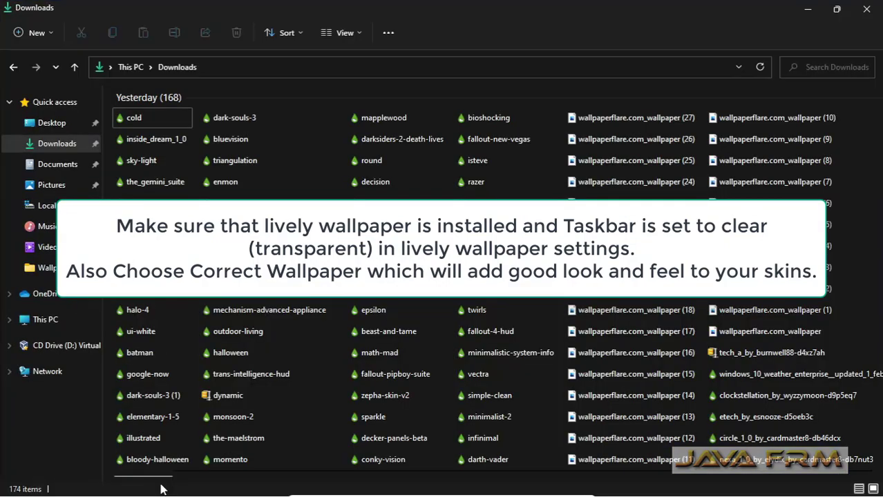
{"action": "scroll", "coordinate": [511, 392], "scroll_direction": "right", "scroll_amount": 5}
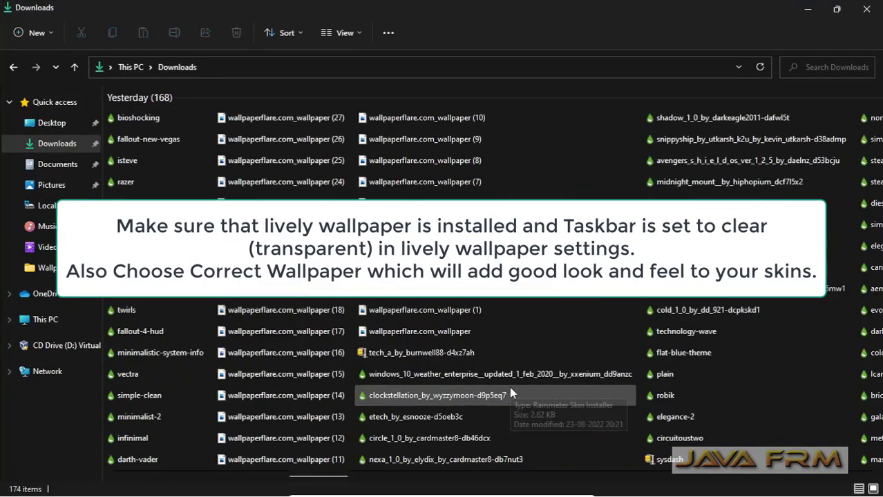
{"action": "scroll", "coordinate": [509, 393], "scroll_direction": "right", "scroll_amount": 5}
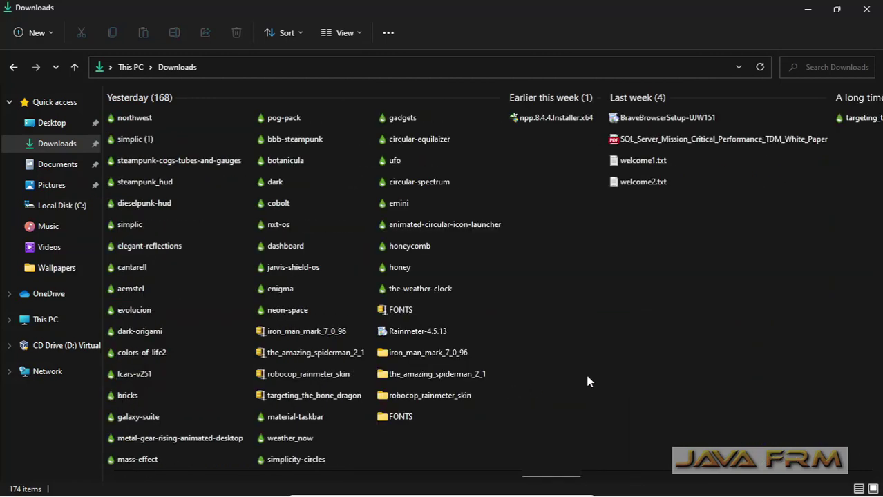
{"action": "left_click", "coordinate": [418, 141]}
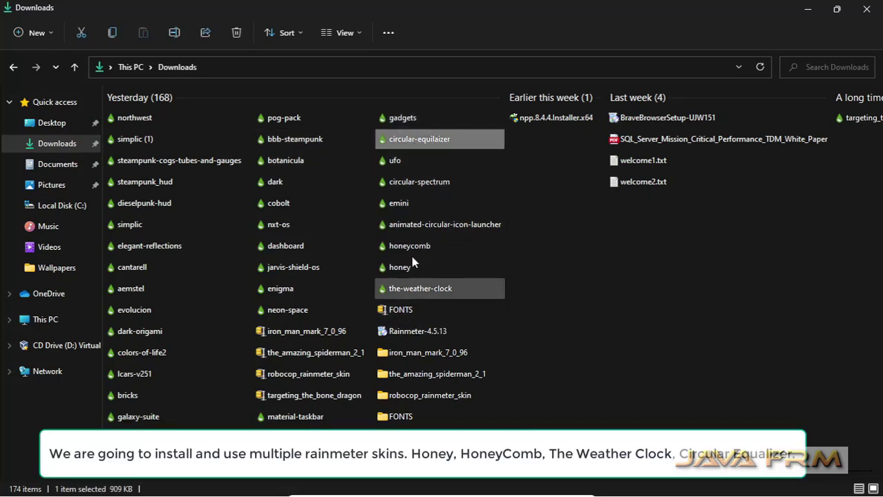
{"action": "left_click", "coordinate": [407, 247], "text": "ctrl"}
{"action": "left_click", "coordinate": [406, 270], "text": "ctrl"}
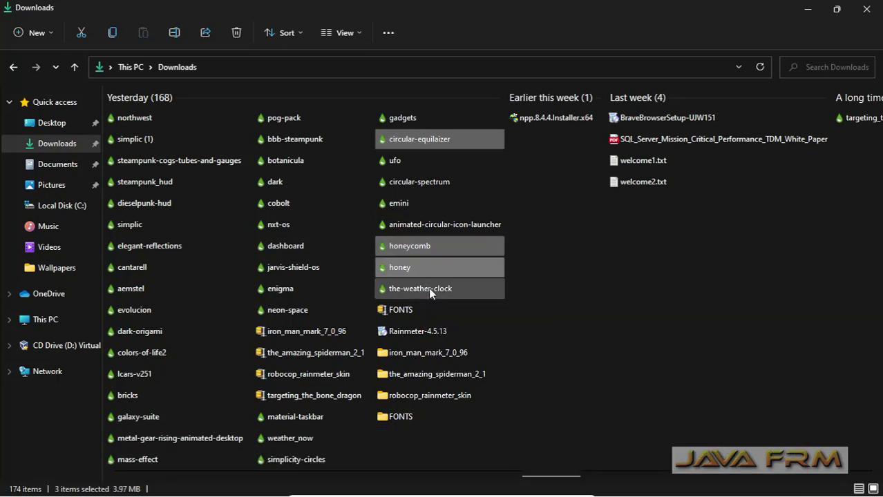
{"action": "left_click", "coordinate": [428, 287], "text": "ctrl"}
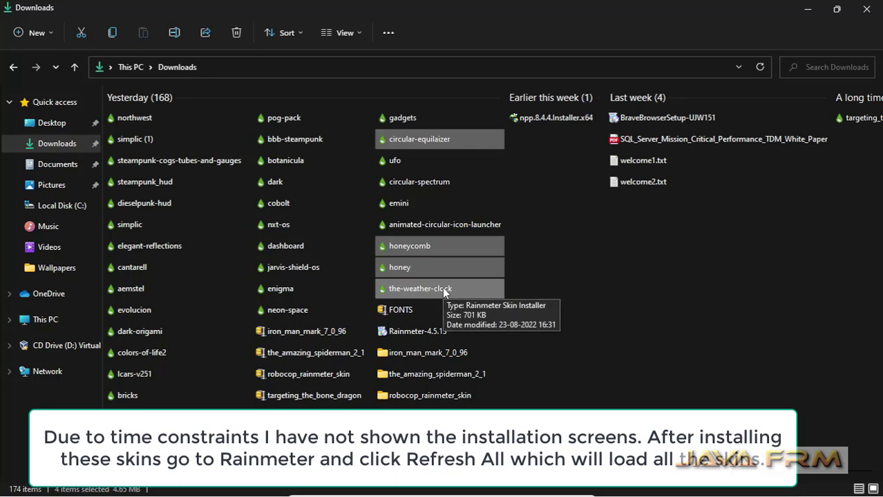
{"action": "left_click", "coordinate": [576, 331]}
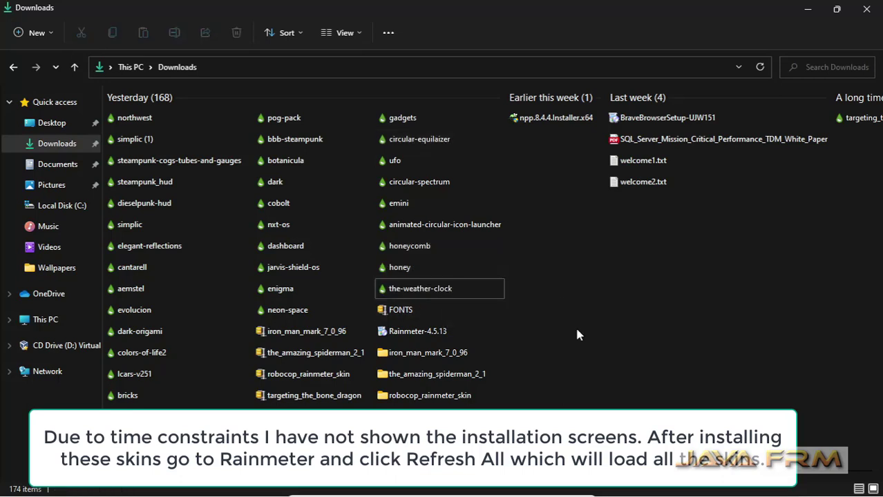
{"action": "left_click", "coordinate": [440, 289]}
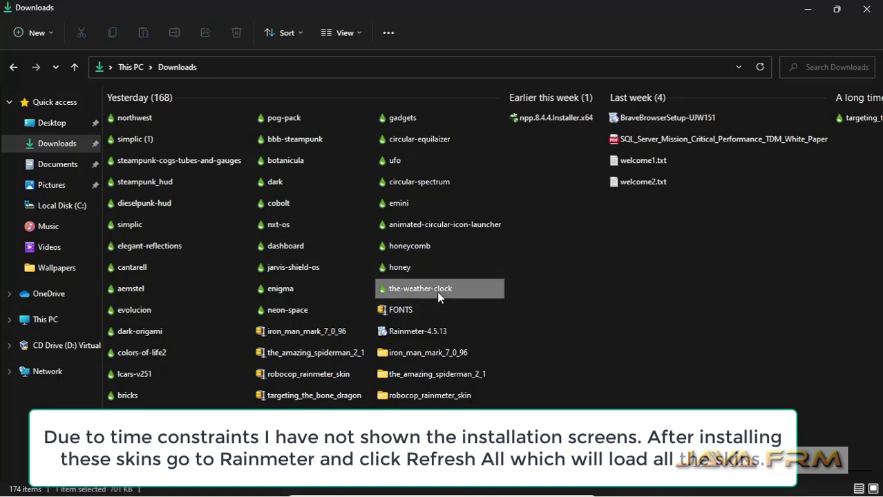
{"action": "right_click", "coordinate": [440, 286]}
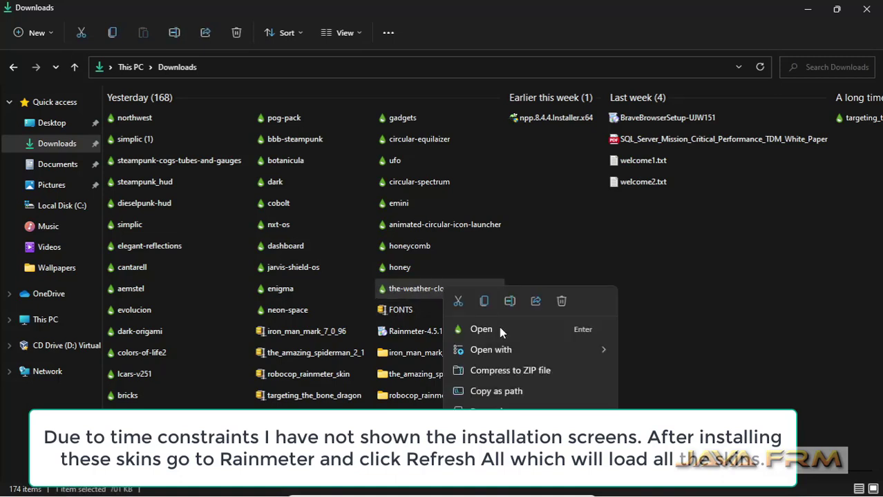
{"action": "mouse_move", "coordinate": [517, 353]}
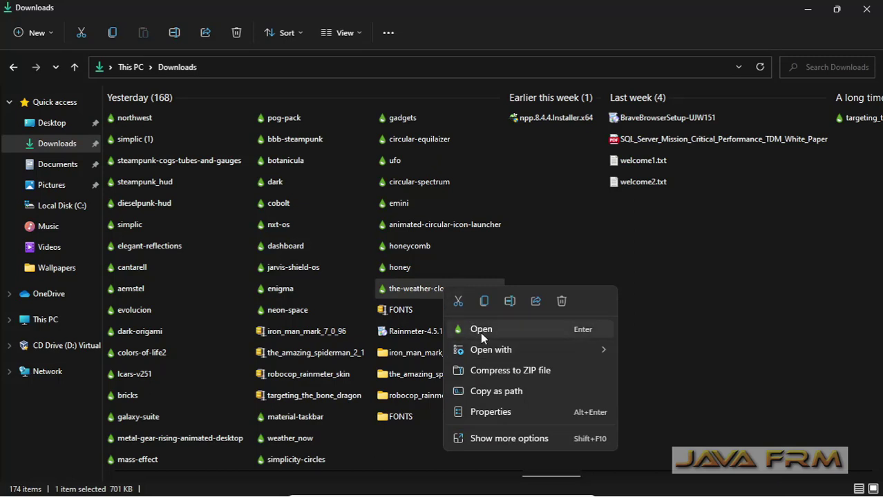
{"action": "left_click", "coordinate": [694, 313]}
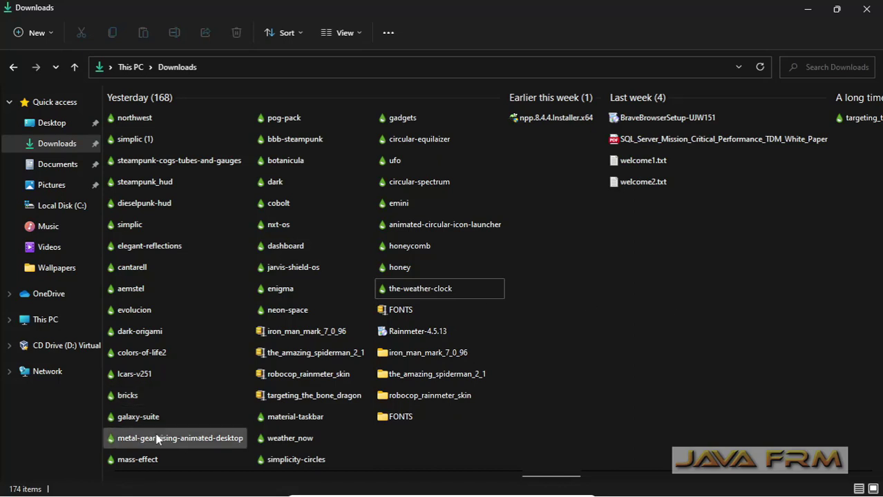
Switch to Rainmeter and examine the contents of the Honey, Honeycomb, Circular Equilaizer and The weather clock skin folders
{"action": "mouse_move", "coordinate": [169, 495]}
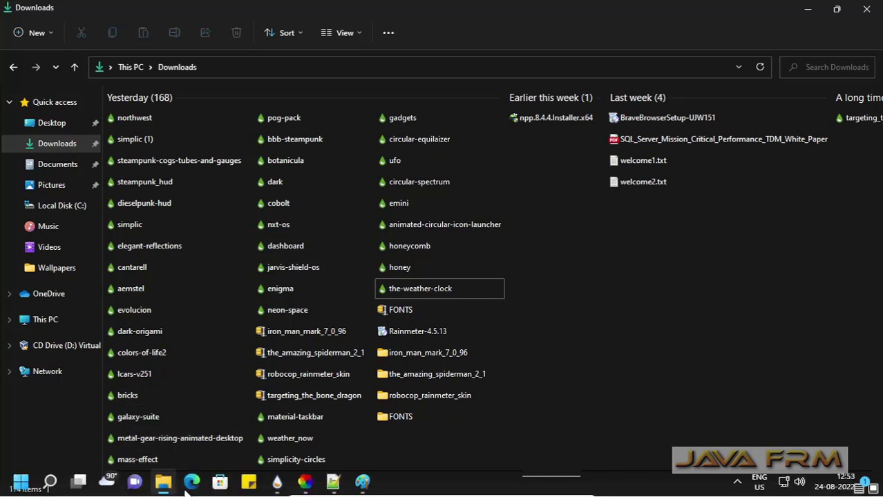
{"action": "left_click", "coordinate": [276, 484]}
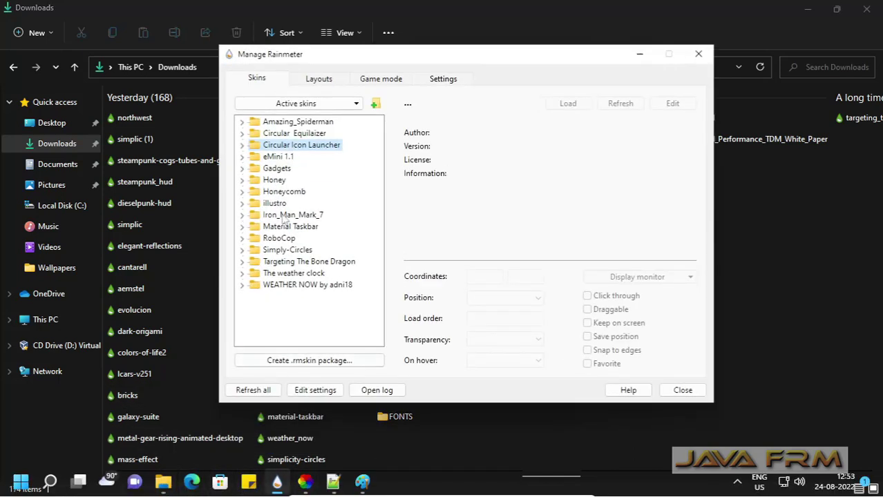
{"action": "left_click", "coordinate": [241, 180]}
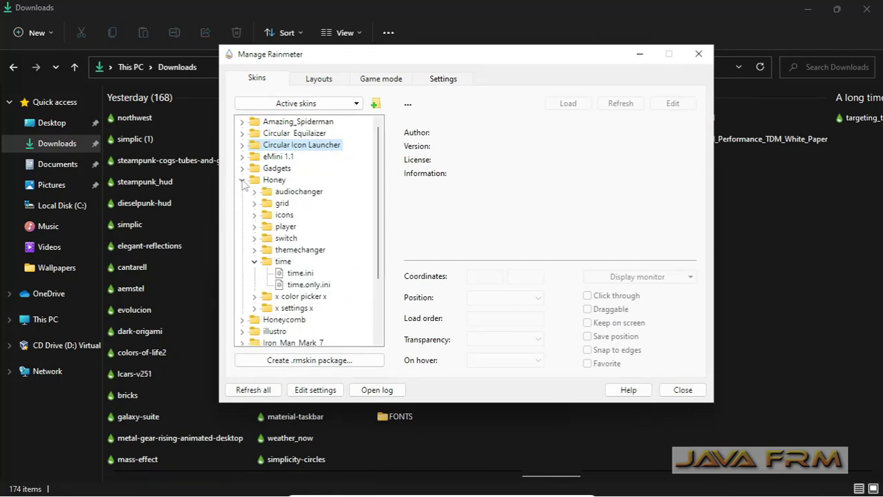
{"action": "left_click", "coordinate": [242, 180]}
{"action": "left_click", "coordinate": [242, 192]}
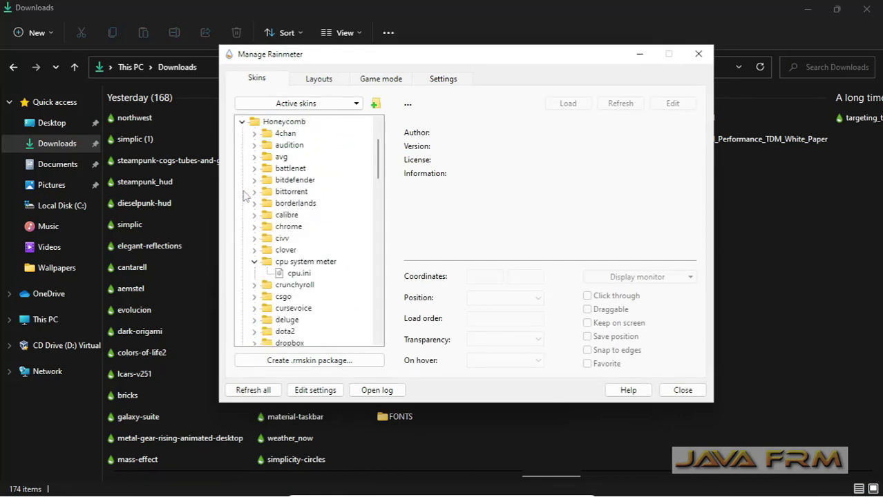
{"action": "left_click", "coordinate": [242, 122]}
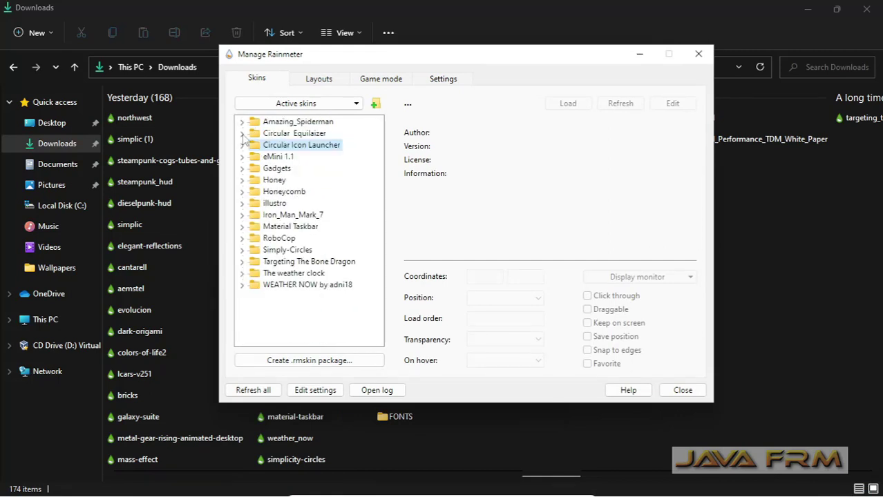
{"action": "left_click", "coordinate": [242, 133]}
{"action": "left_click", "coordinate": [242, 134]}
{"action": "left_click", "coordinate": [241, 273]}
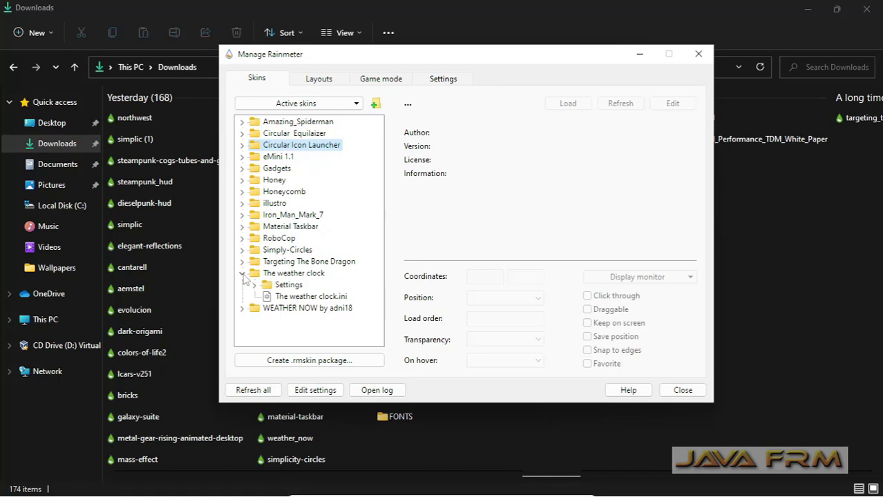
{"action": "left_click", "coordinate": [242, 275]}
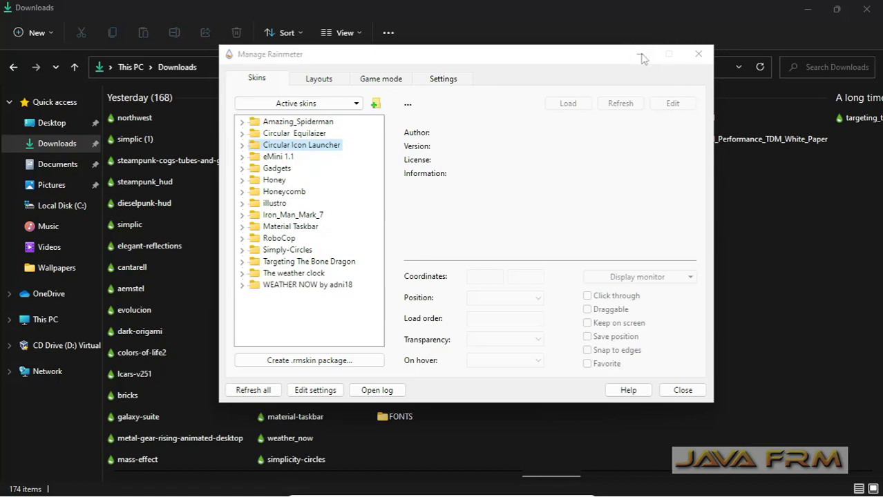
{"action": "left_click", "coordinate": [639, 55]}
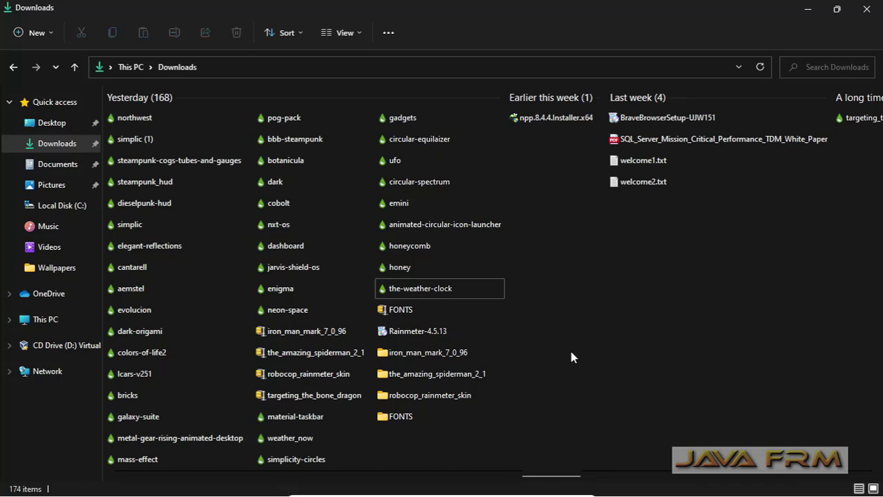
Switch to Lively Wallpaper and apply the Batman-withbike wallpaper to the desktop
{"action": "left_click", "coordinate": [807, 15]}
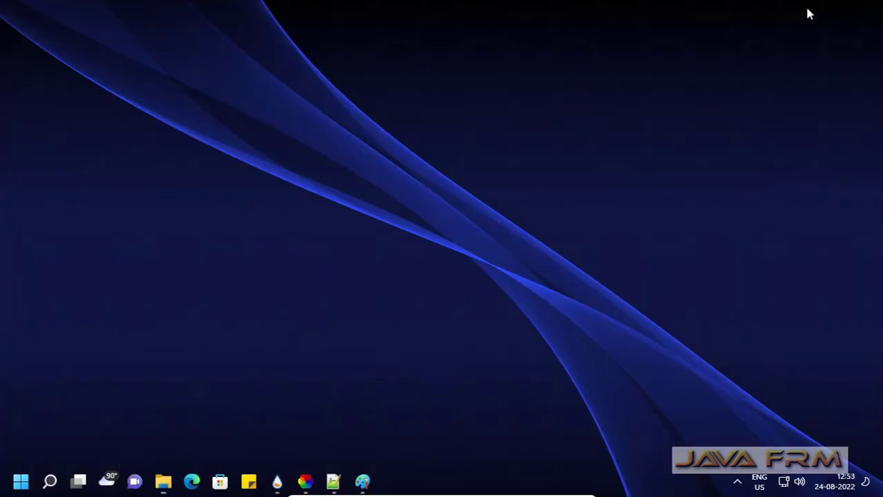
{"action": "left_click", "coordinate": [305, 482]}
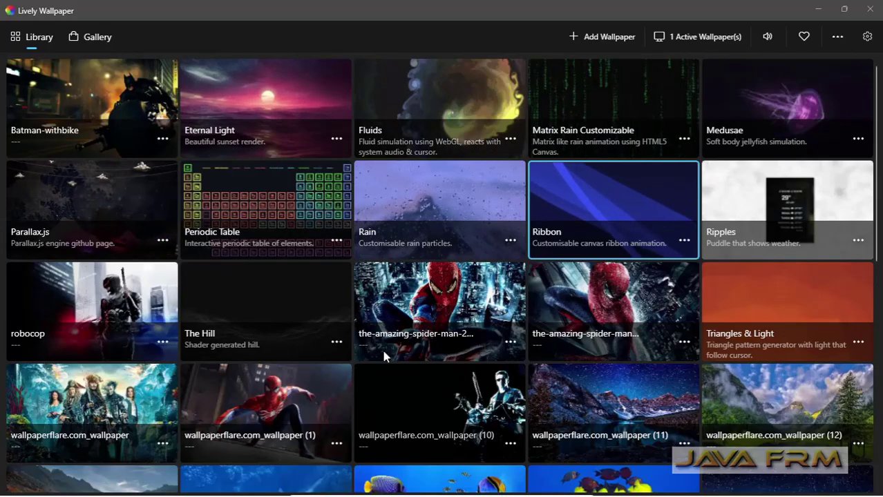
{"action": "left_click", "coordinate": [108, 91]}
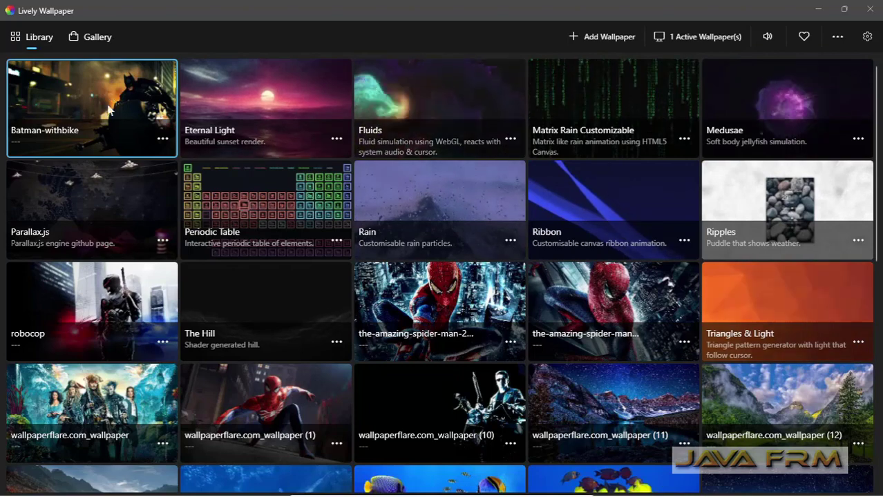
{"action": "left_click", "coordinate": [817, 13]}
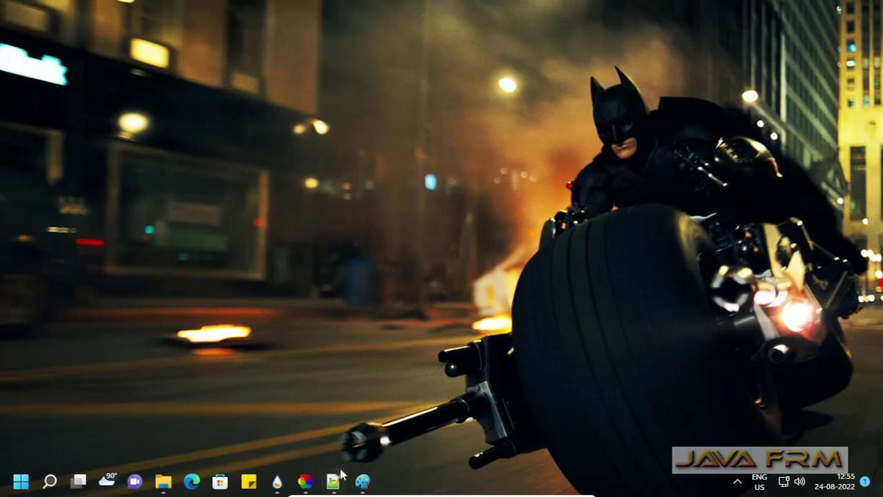
Switch to Rainmeter and load The weather clock.ini skin from The weather clock folder
{"action": "left_click", "coordinate": [277, 482]}
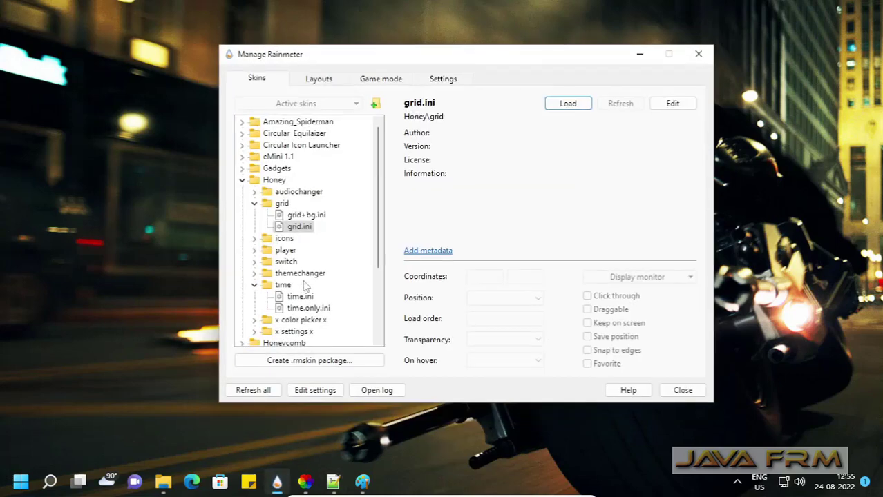
{"action": "left_click", "coordinate": [242, 180]}
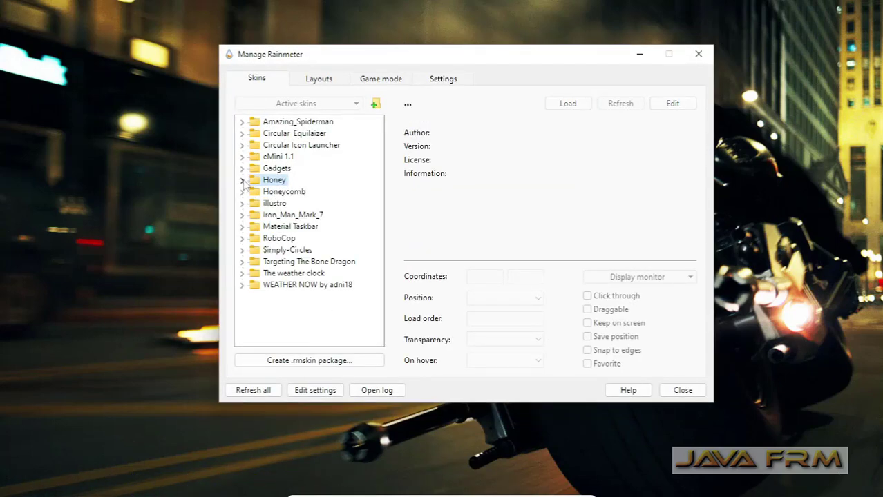
{"action": "left_click", "coordinate": [242, 275]}
{"action": "left_click", "coordinate": [312, 297]}
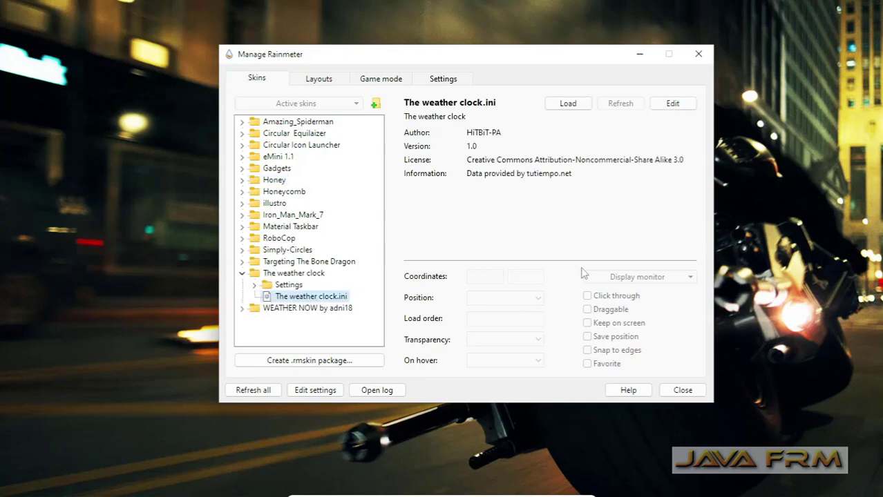
{"action": "left_click", "coordinate": [568, 103]}
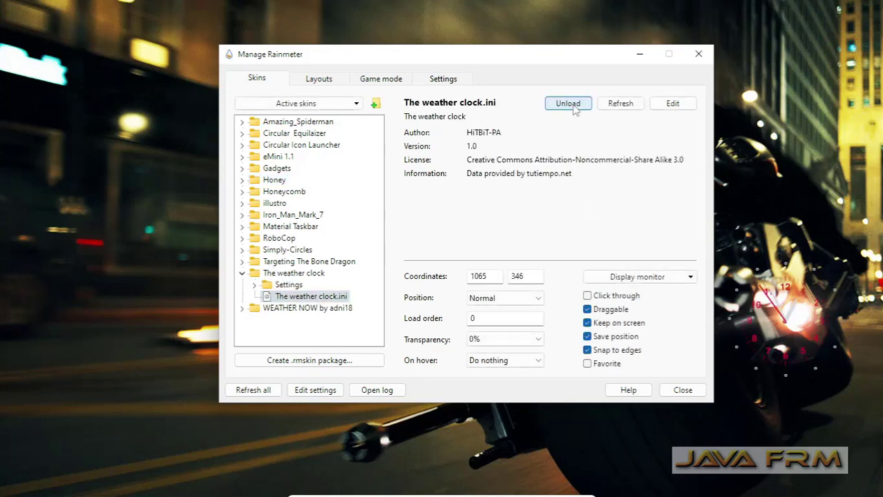
{"action": "left_click", "coordinate": [243, 276]}
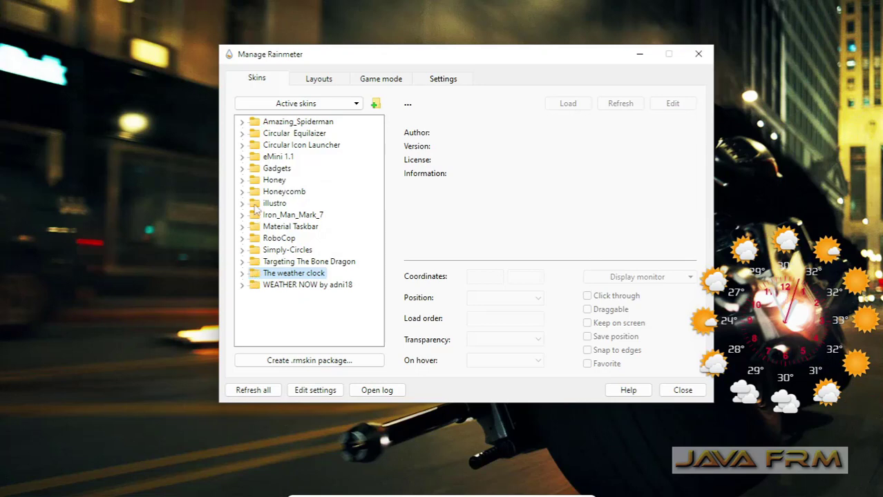
Load the Circular Equilaizer (Light).ini skin from the Equilaizer subfolder of Circular Equilaizer
{"action": "left_click", "coordinate": [242, 133]}
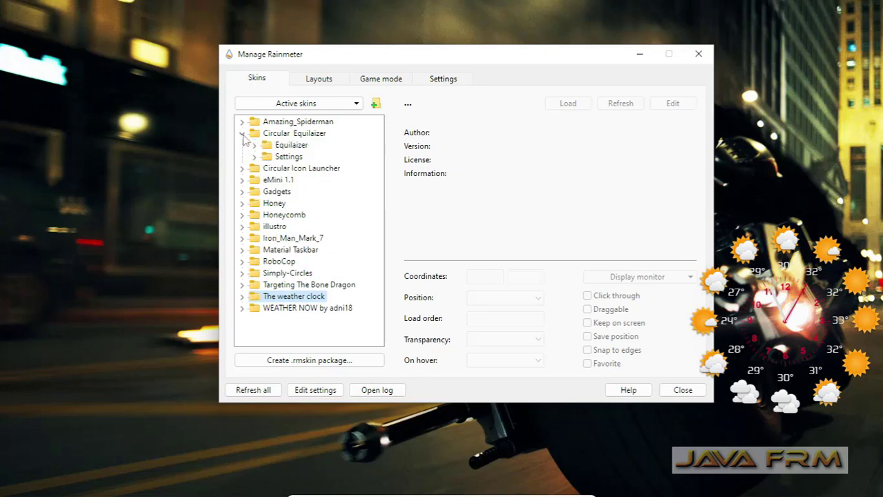
{"action": "left_click", "coordinate": [254, 146]}
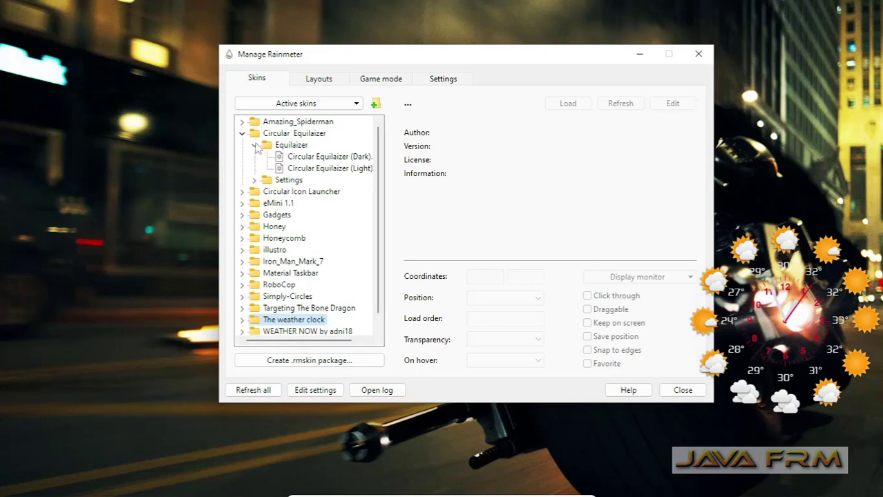
{"action": "left_click", "coordinate": [345, 172]}
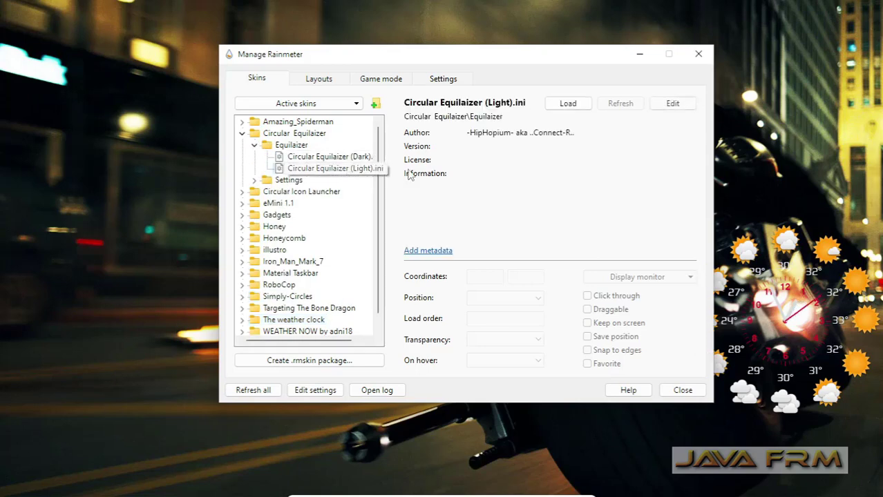
{"action": "left_click", "coordinate": [573, 105]}
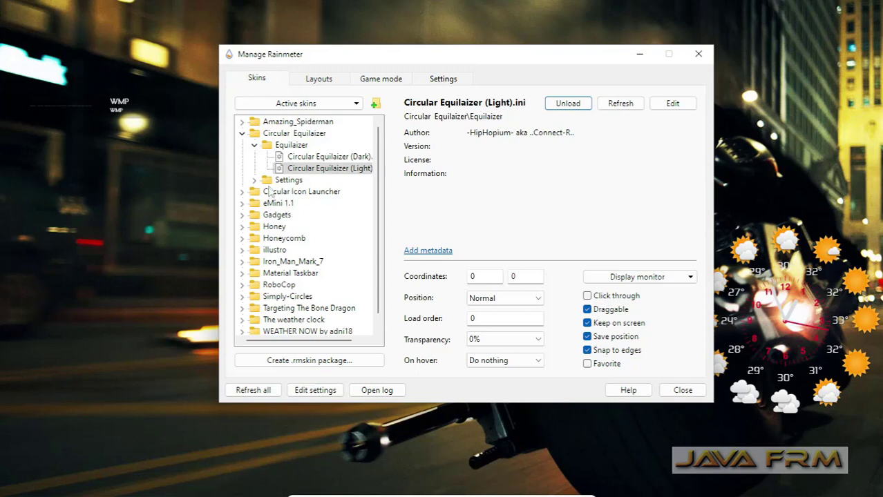
{"action": "left_click", "coordinate": [242, 133]}
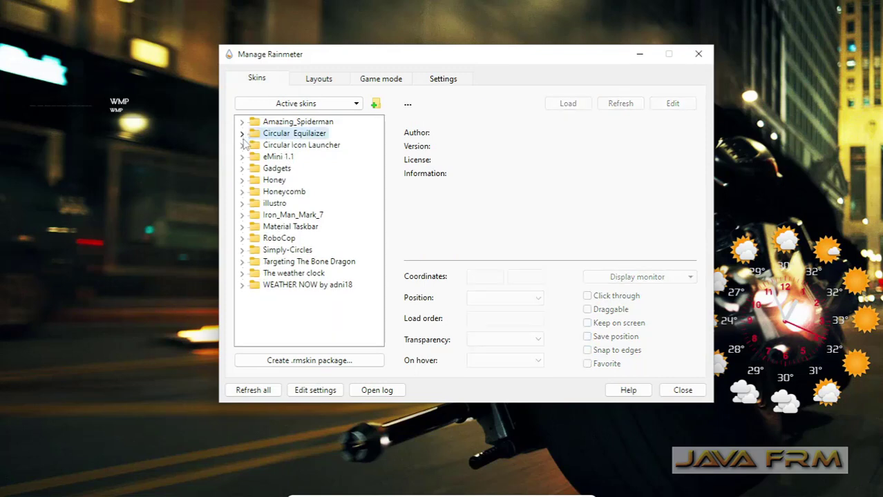
Load the cpu.ini skin from the cpu system meter subfolder of Honeycomb
{"action": "left_click", "coordinate": [241, 191]}
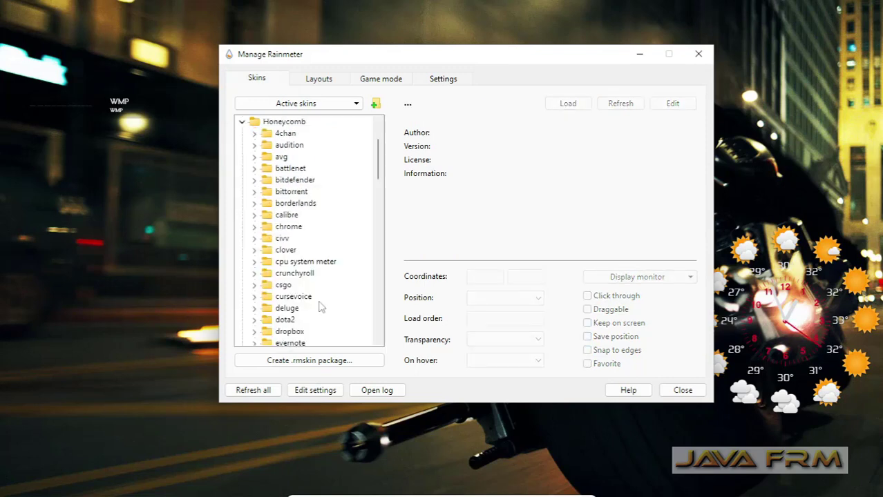
{"action": "left_click", "coordinate": [253, 262]}
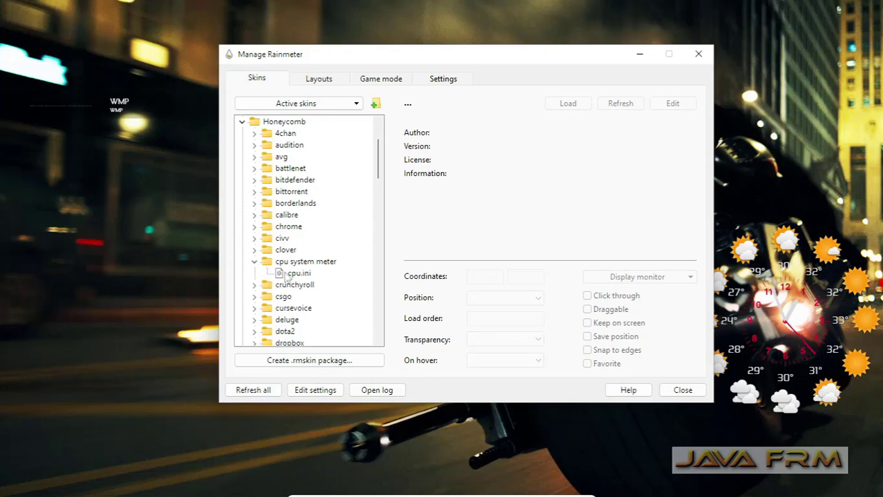
{"action": "left_click", "coordinate": [305, 277]}
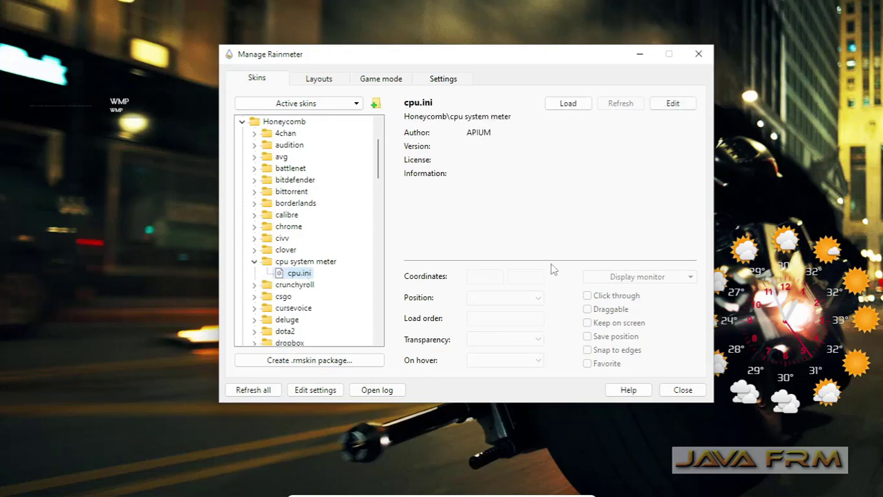
{"action": "left_click", "coordinate": [576, 107]}
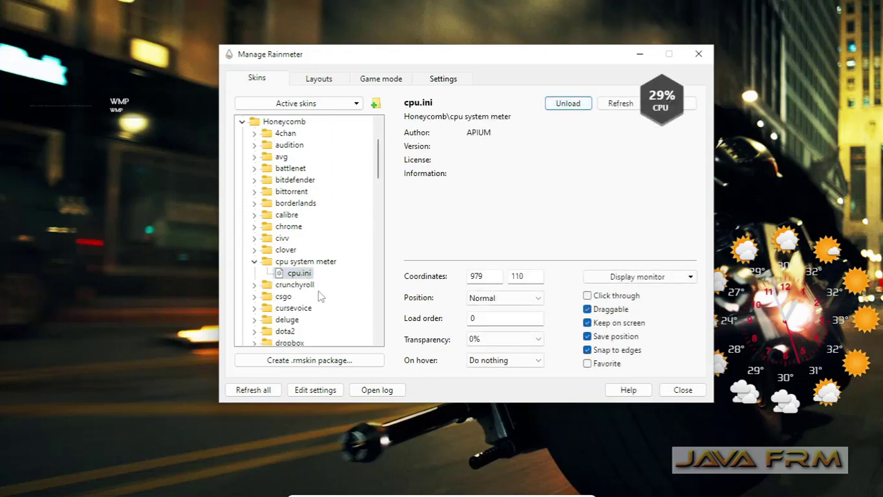
Load the ram.ini skin from the ram_system_meter subfolder of Honeycomb
{"action": "scroll", "coordinate": [319, 297], "scroll_direction": "down", "scroll_amount": 6}
{"action": "scroll", "coordinate": [320, 297], "scroll_direction": "down", "scroll_amount": 2}
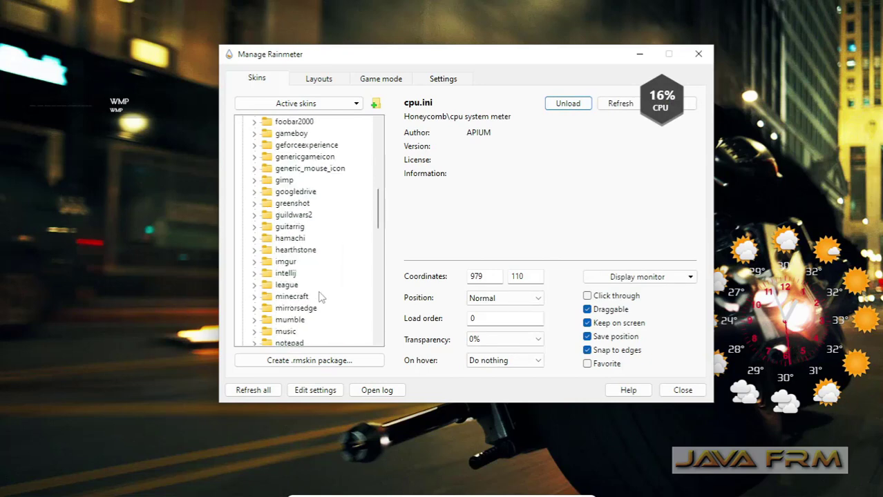
{"action": "scroll", "coordinate": [320, 297], "scroll_direction": "down", "scroll_amount": 2}
{"action": "scroll", "coordinate": [320, 296], "scroll_direction": "down", "scroll_amount": 4}
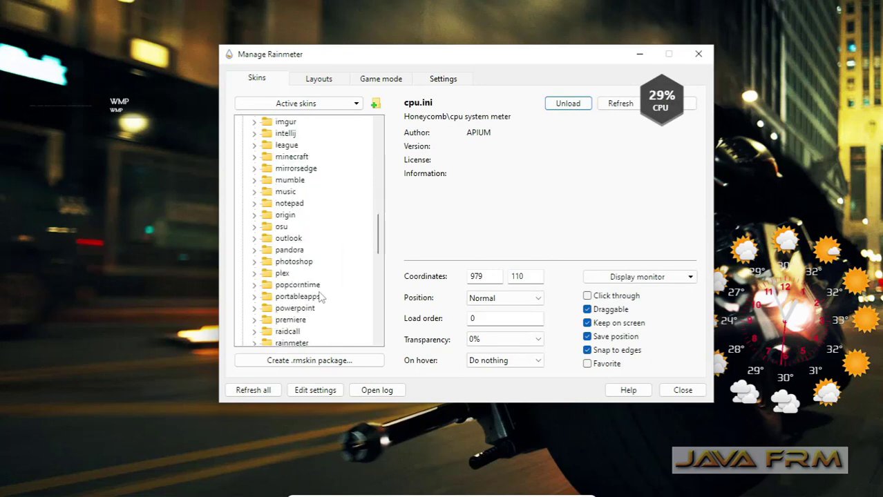
{"action": "double_click", "coordinate": [304, 285]}
{"action": "left_click", "coordinate": [304, 297]}
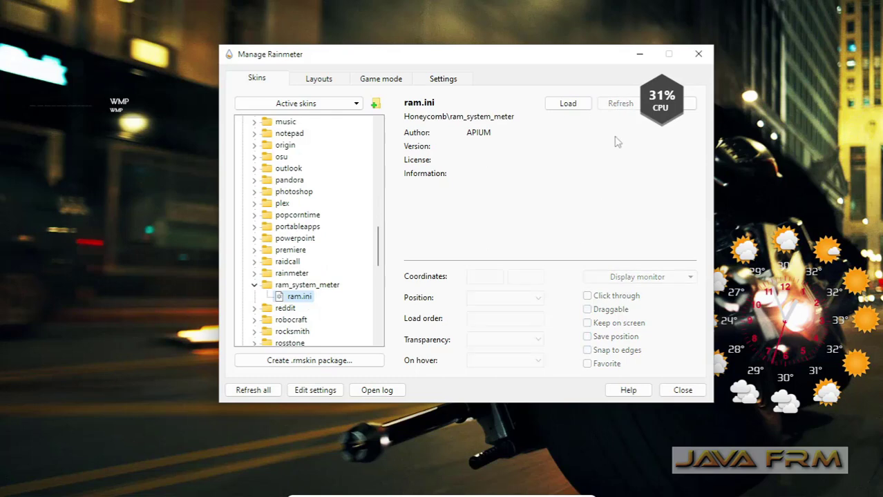
{"action": "left_click", "coordinate": [581, 105]}
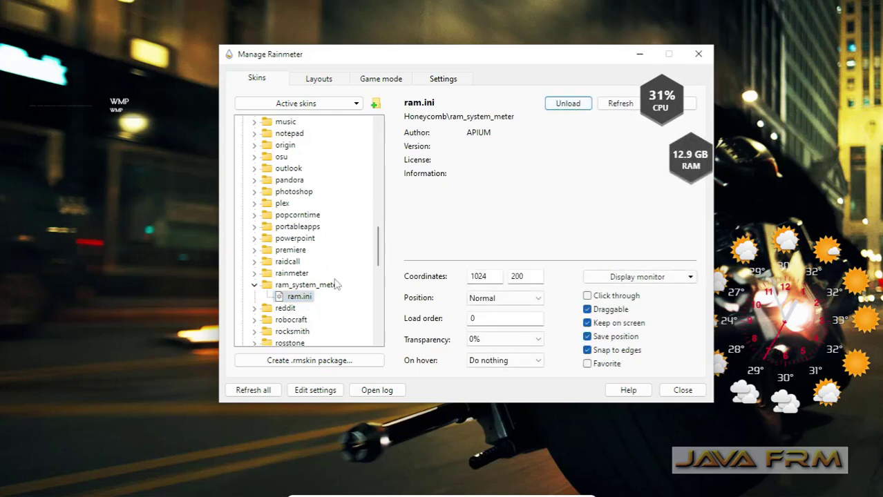
Load the notepad.ini skin from the notepad subfolder of Honeycomb
{"action": "scroll", "coordinate": [335, 290], "scroll_direction": "down", "scroll_amount": 2}
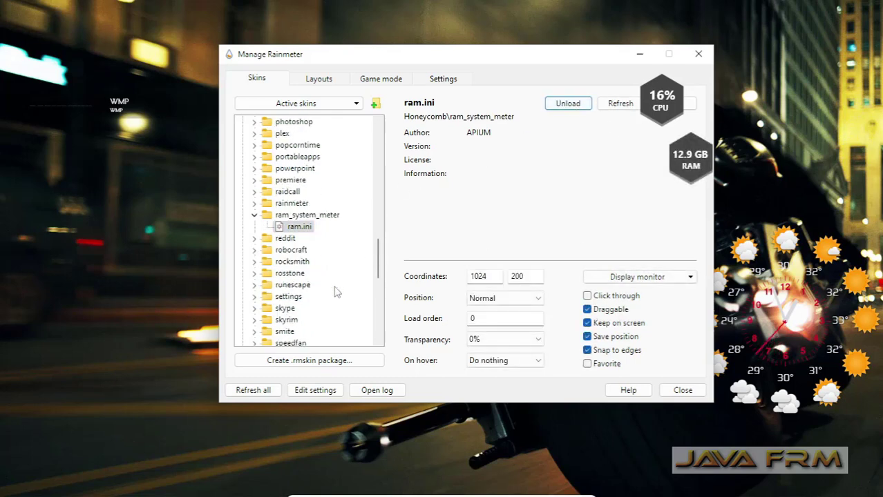
{"action": "scroll", "coordinate": [335, 290], "scroll_direction": "up", "scroll_amount": 15}
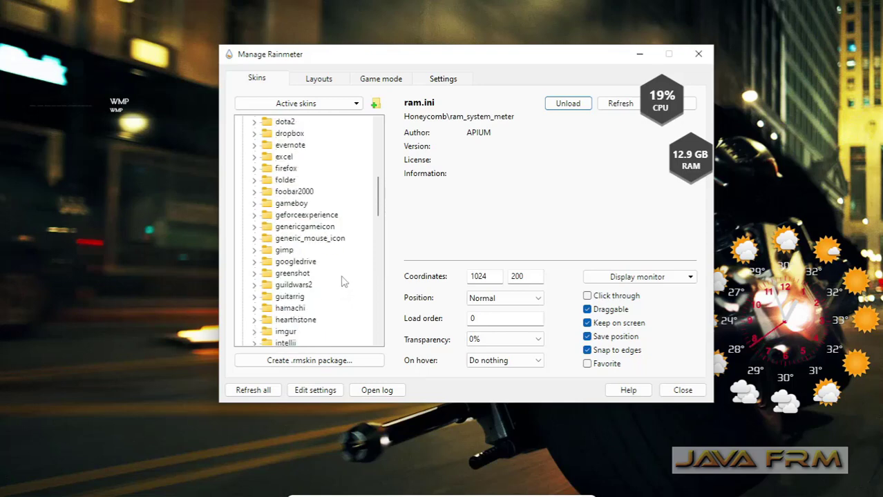
{"action": "scroll", "coordinate": [344, 280], "scroll_direction": "up", "scroll_amount": 2}
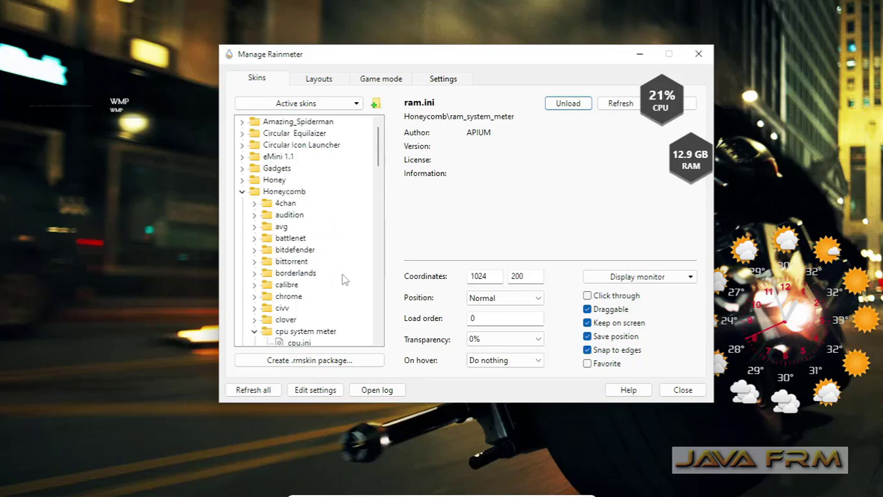
{"action": "scroll", "coordinate": [344, 279], "scroll_direction": "down", "scroll_amount": 5}
{"action": "scroll", "coordinate": [344, 279], "scroll_direction": "down", "scroll_amount": 8}
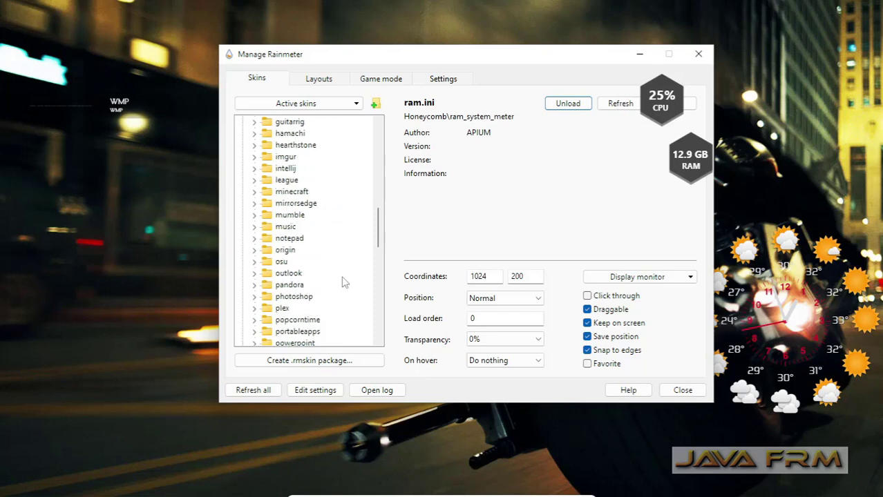
{"action": "left_click", "coordinate": [254, 239]}
{"action": "left_click", "coordinate": [312, 251]}
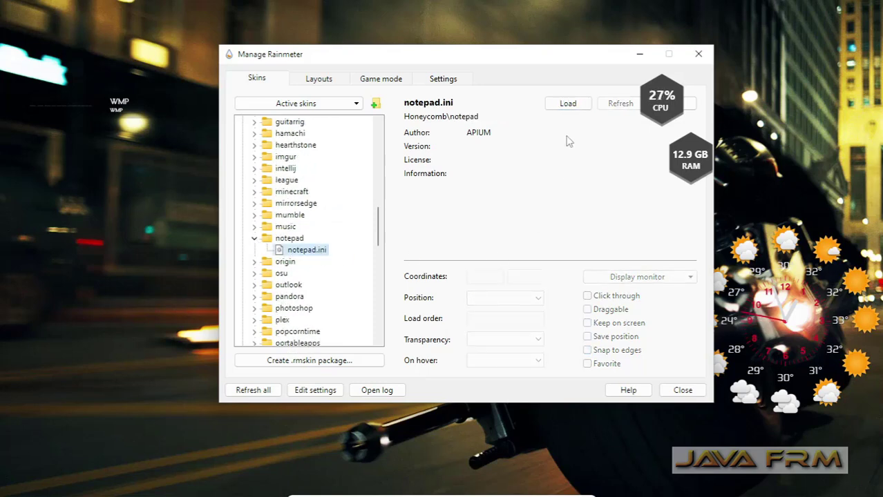
{"action": "left_click", "coordinate": [580, 105]}
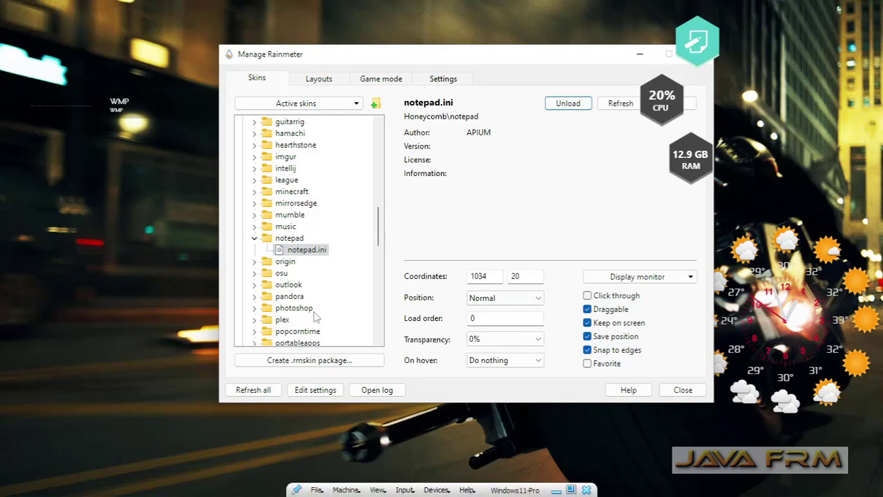
Load the time.only.ini skin from the time subfolder of Honey and minimize the Manage Rainmeter window
{"action": "scroll", "coordinate": [315, 316], "scroll_direction": "up", "scroll_amount": 4}
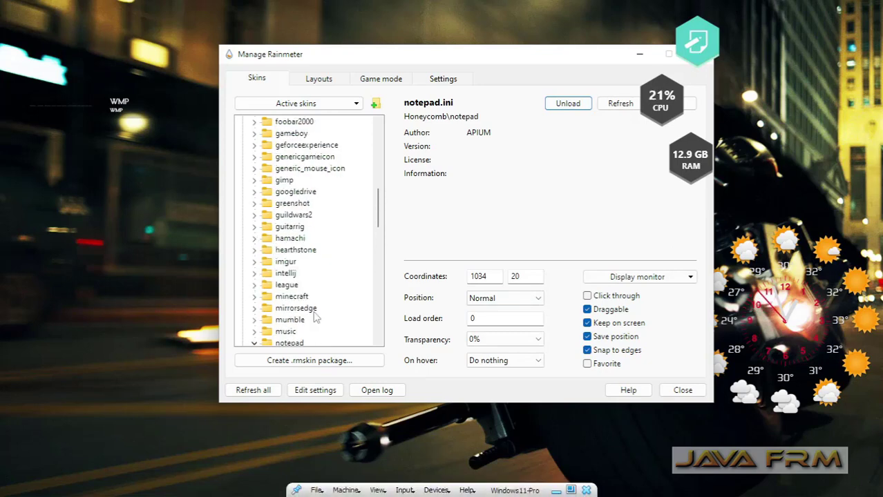
{"action": "scroll", "coordinate": [314, 317], "scroll_direction": "up", "scroll_amount": 10}
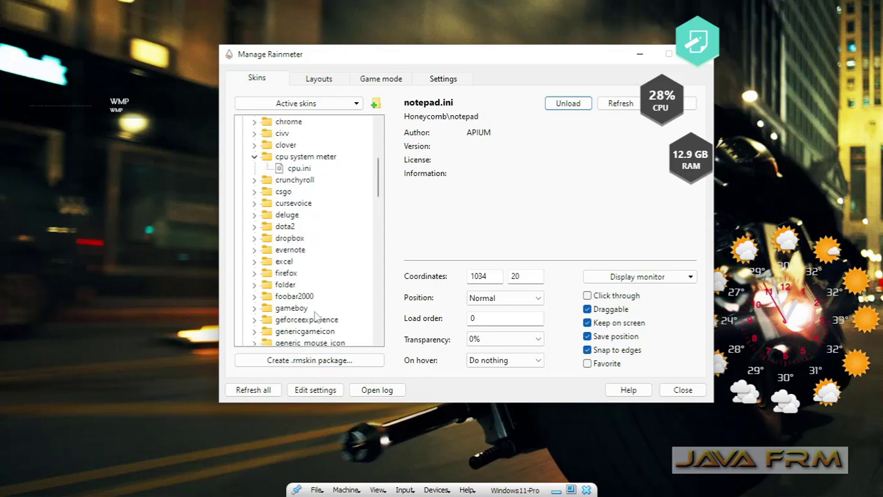
{"action": "scroll", "coordinate": [315, 316], "scroll_direction": "up", "scroll_amount": 1}
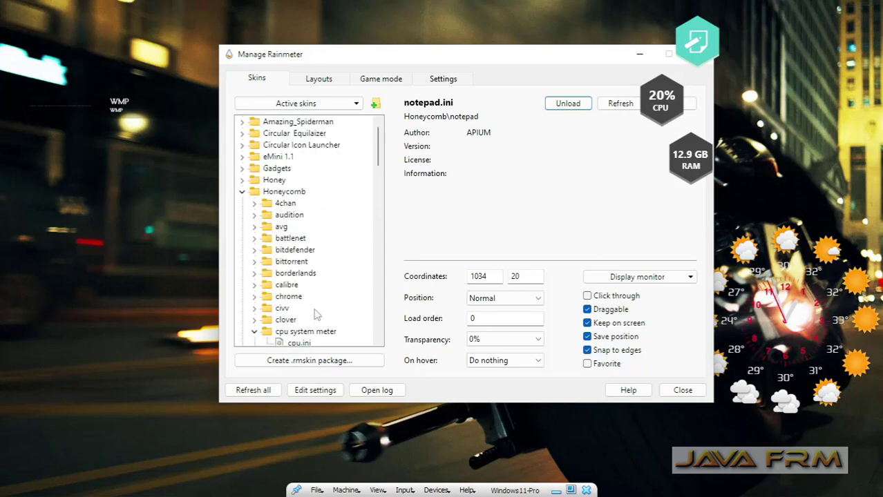
{"action": "left_click", "coordinate": [242, 192]}
{"action": "left_click", "coordinate": [242, 180]}
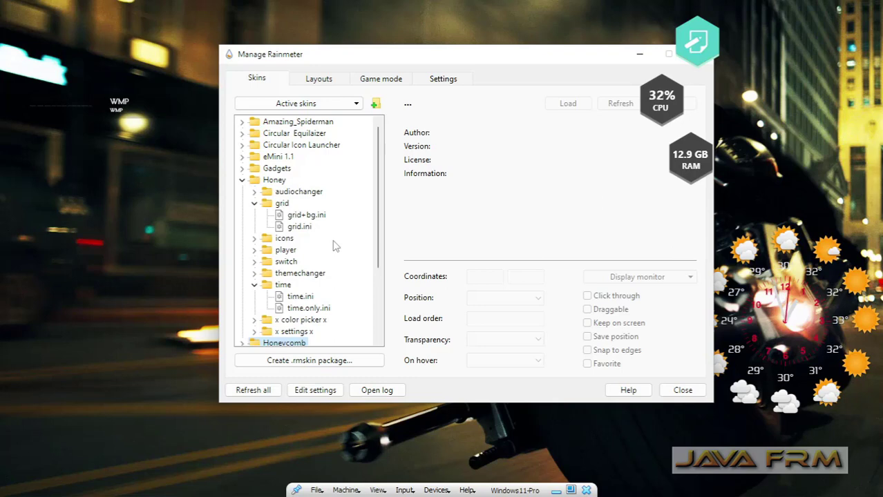
{"action": "left_click", "coordinate": [307, 297]}
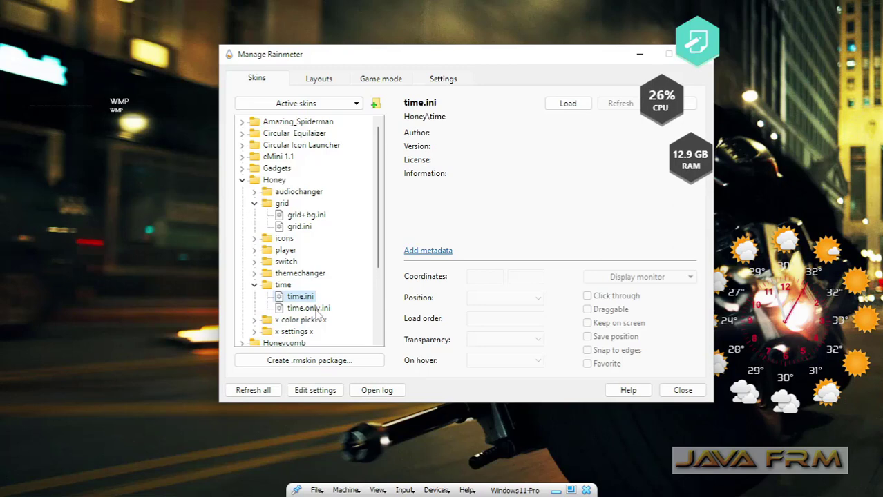
{"action": "left_click", "coordinate": [317, 312]}
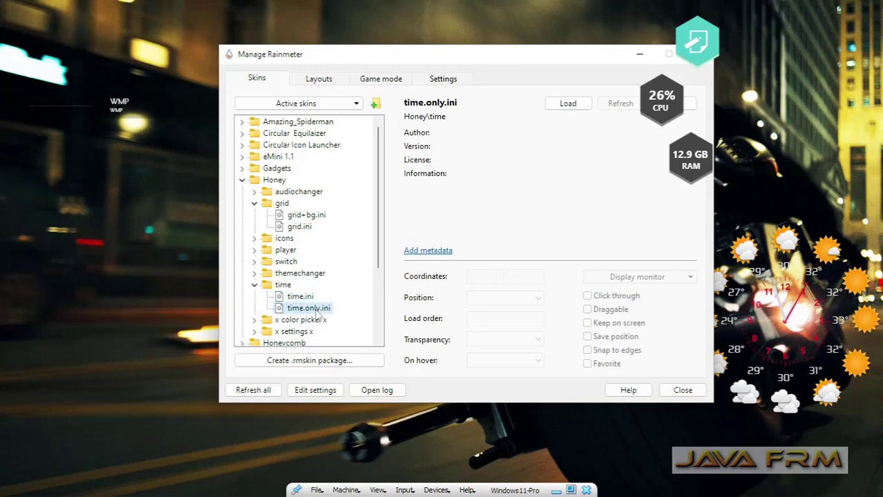
{"action": "left_click", "coordinate": [568, 105]}
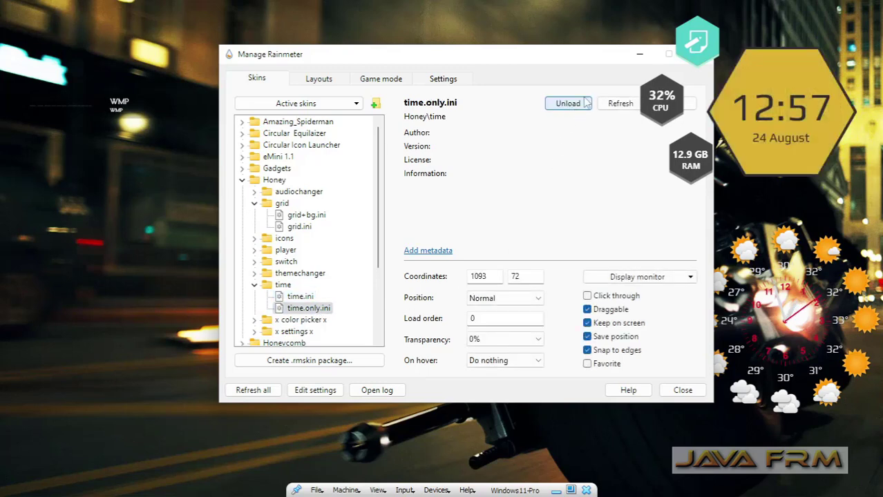
{"action": "left_click_drag", "start_coordinate": [550, 67], "coordinate": [387, 116]}
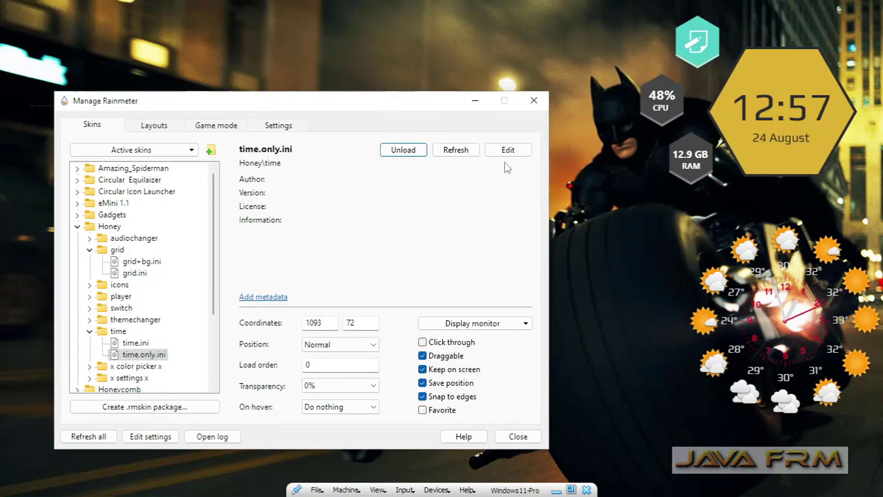
{"action": "left_click", "coordinate": [476, 103]}
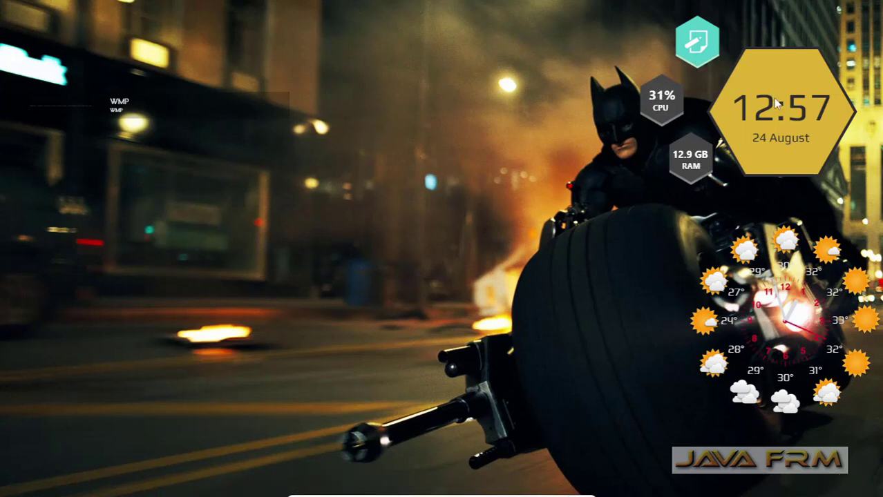
Reposition the two clock skins away from Batman, with the weather clock above and the yellow hexagon clock beneath it
{"action": "left_click_drag", "start_coordinate": [773, 99], "coordinate": [307, 168]}
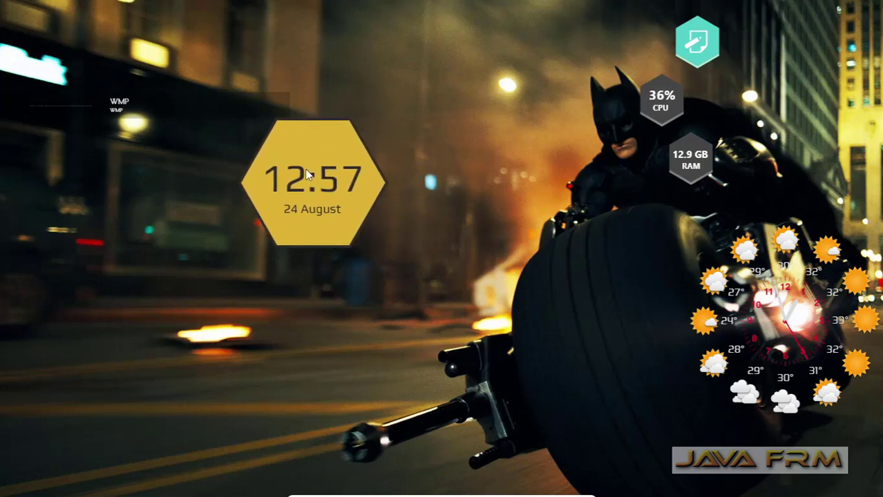
{"action": "left_click_drag", "start_coordinate": [798, 323], "coordinate": [260, 351]}
{"action": "left_click_drag", "start_coordinate": [324, 207], "coordinate": [367, 174]}
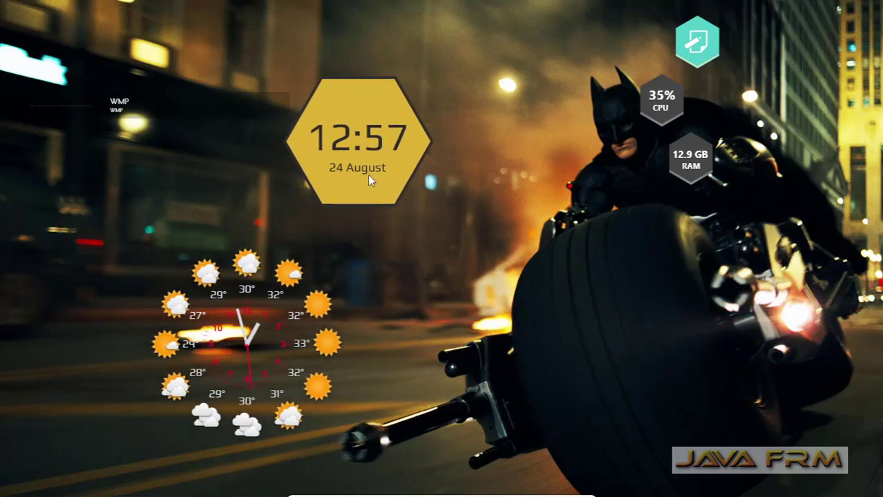
{"action": "left_click_drag", "start_coordinate": [263, 357], "coordinate": [300, 319]}
{"action": "left_click_drag", "start_coordinate": [344, 136], "coordinate": [61, 290]}
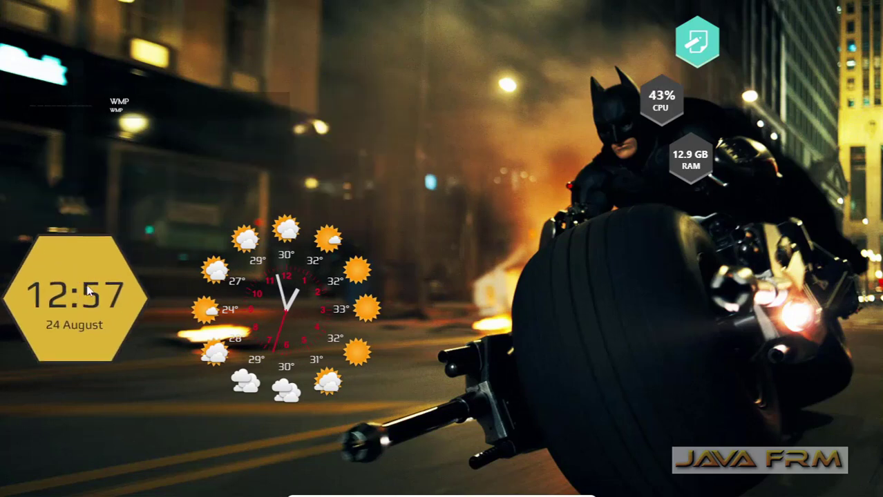
{"action": "left_click_drag", "start_coordinate": [272, 310], "coordinate": [374, 138]}
{"action": "left_click_drag", "start_coordinate": [66, 311], "coordinate": [294, 330]}
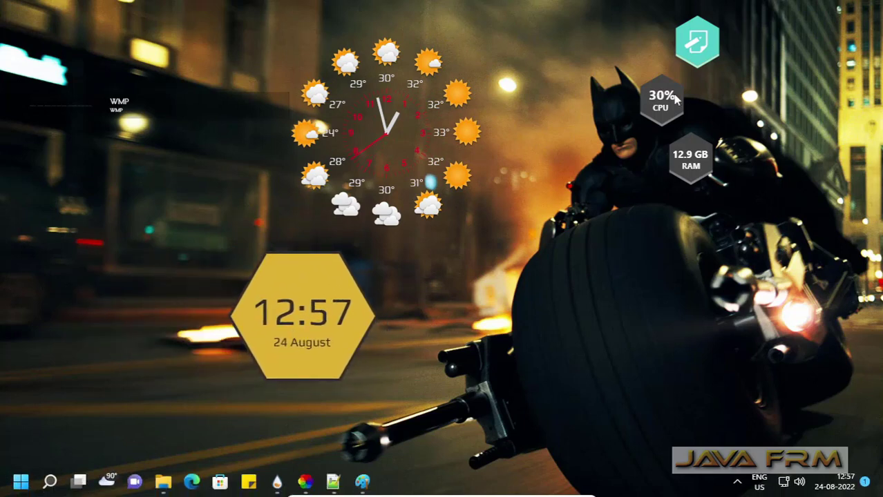
Arrange the CPU, RAM and notepad hexagons in an arc along the yellow clock's left side, leaving a small gap beside the clock
{"action": "left_click_drag", "start_coordinate": [637, 107], "coordinate": [228, 394]}
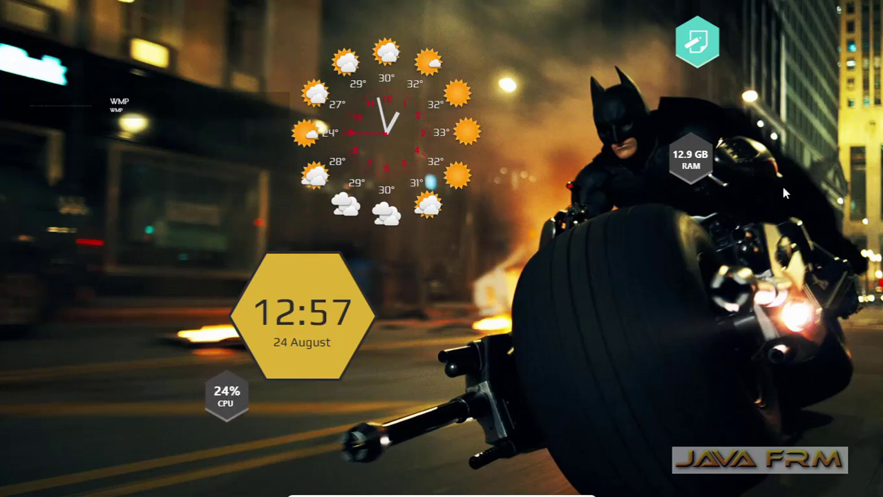
{"action": "left_click_drag", "start_coordinate": [706, 164], "coordinate": [206, 334]}
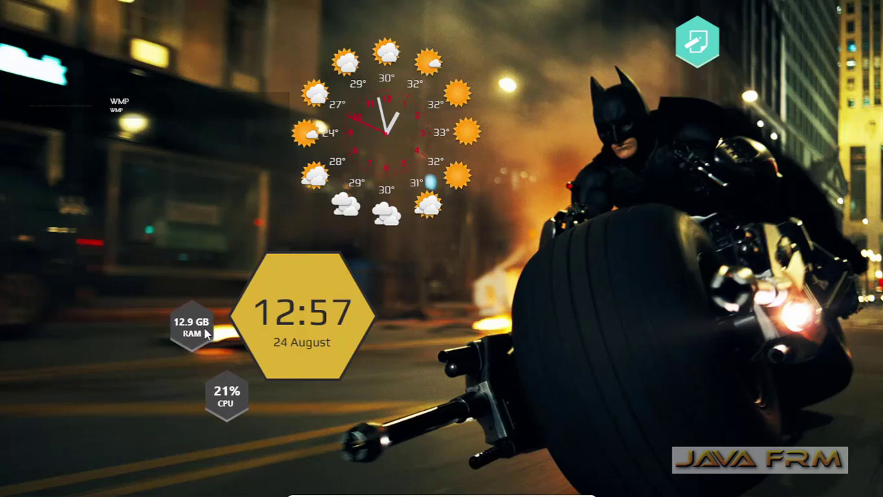
{"action": "left_click_drag", "start_coordinate": [715, 42], "coordinate": [238, 254]}
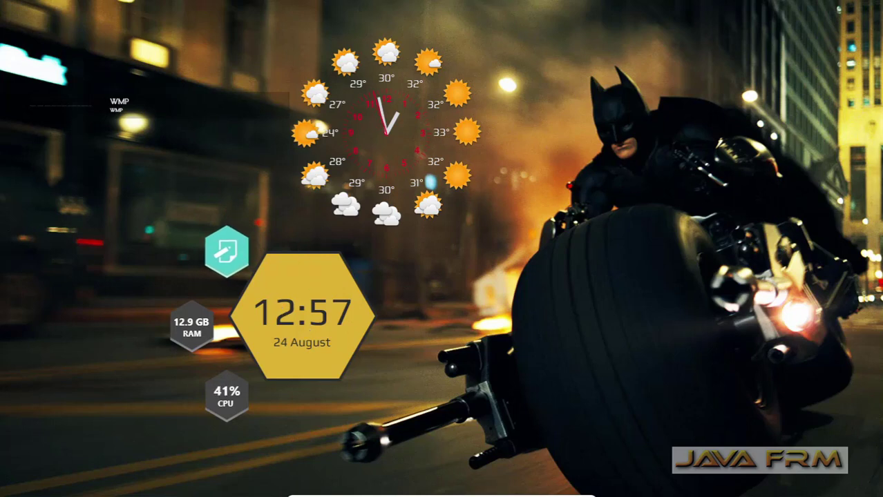
{"action": "left_click_drag", "start_coordinate": [297, 328], "coordinate": [314, 335]}
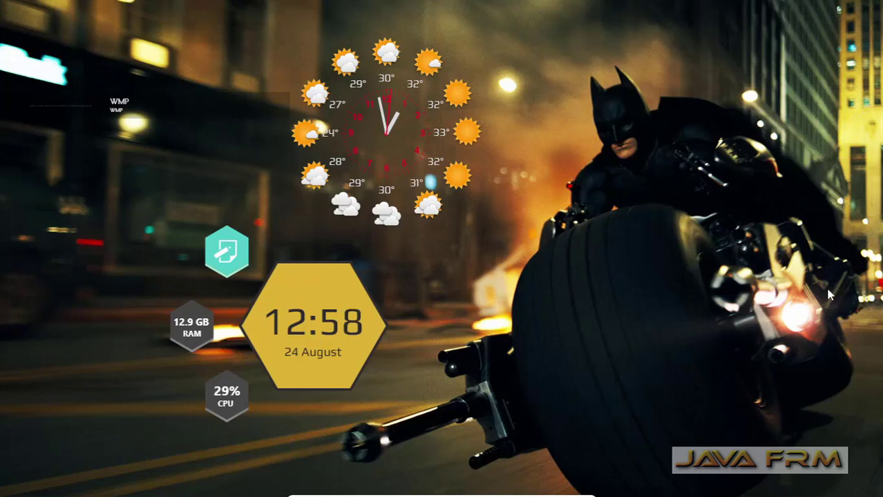
Play Action_Hero from the Music folder with Windows Media Player, then minimize the player and the folder window
{"action": "mouse_move", "coordinate": [114, 109]}
{"action": "left_click", "coordinate": [12, 107]}
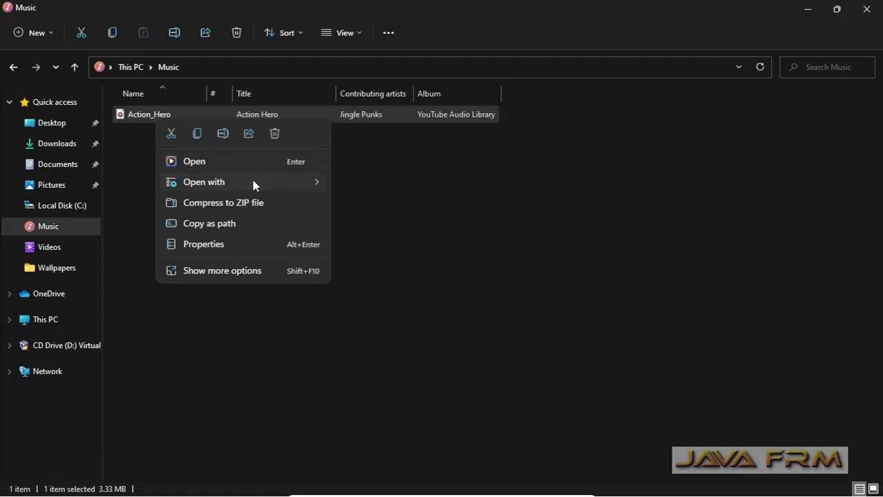
{"action": "mouse_move", "coordinate": [253, 182]}
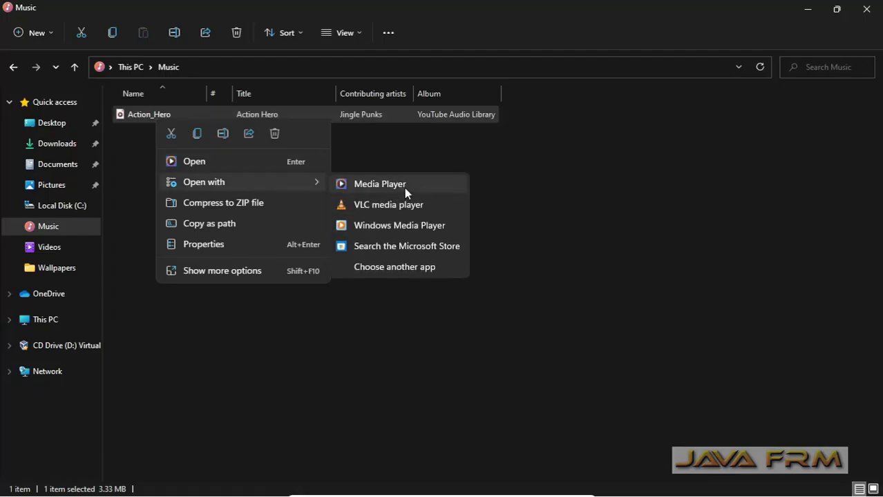
{"action": "left_click", "coordinate": [419, 223]}
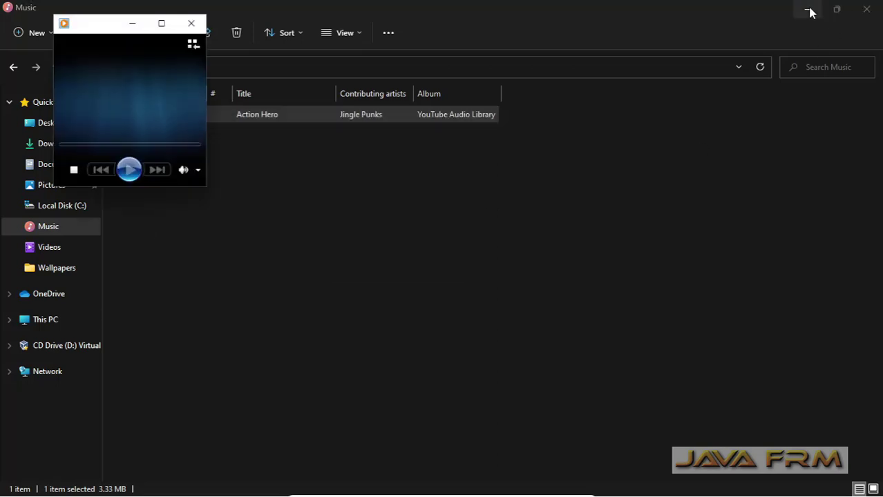
{"action": "left_click", "coordinate": [132, 23]}
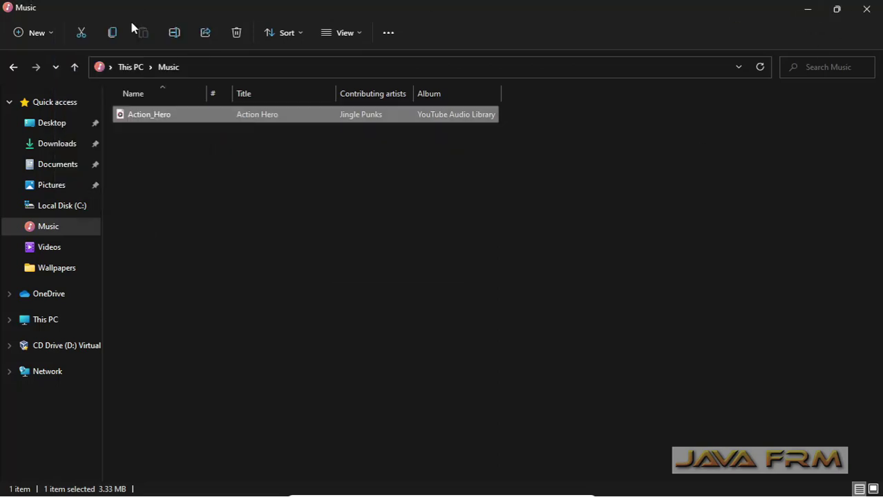
{"action": "left_click", "coordinate": [807, 11]}
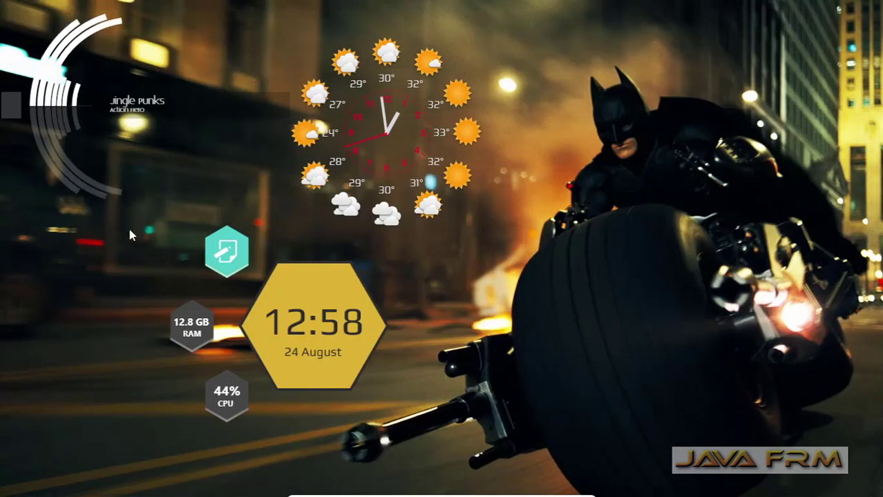
Move the circular equalizer between the weather clock and Batman's head, and shift the weather clock slightly left to make room
{"action": "left_click_drag", "start_coordinate": [113, 133], "coordinate": [574, 141]}
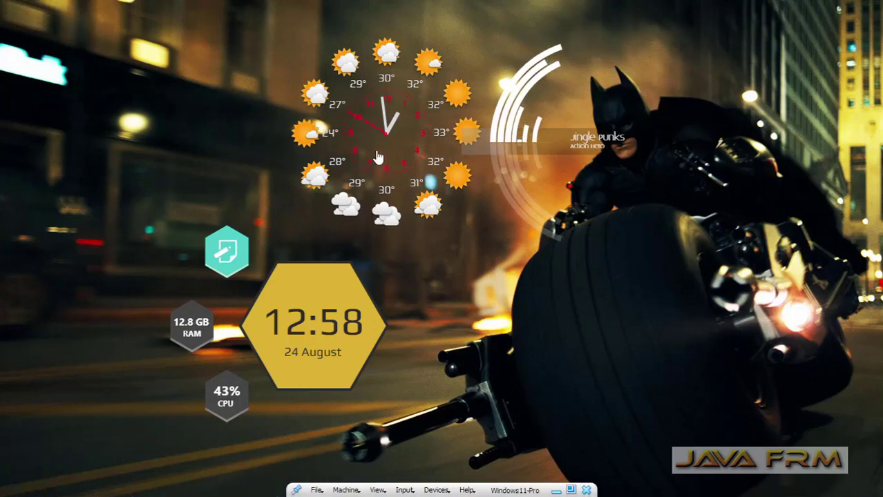
{"action": "left_click_drag", "start_coordinate": [388, 139], "coordinate": [358, 132]}
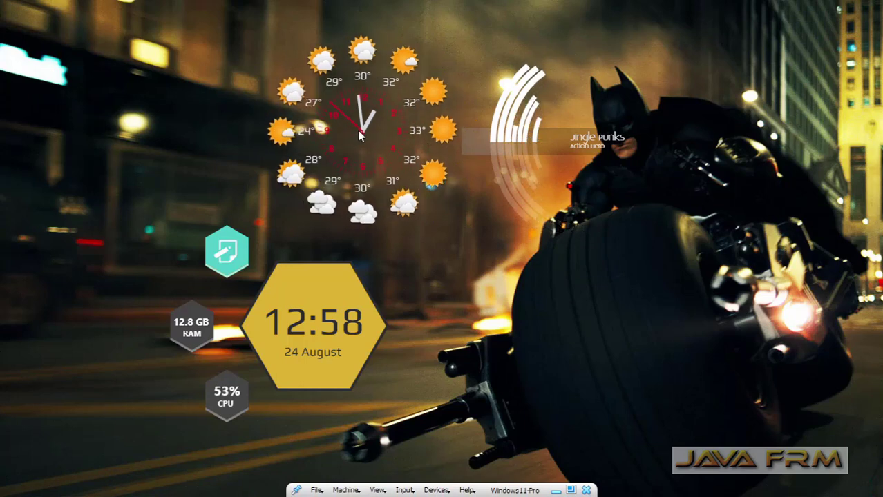